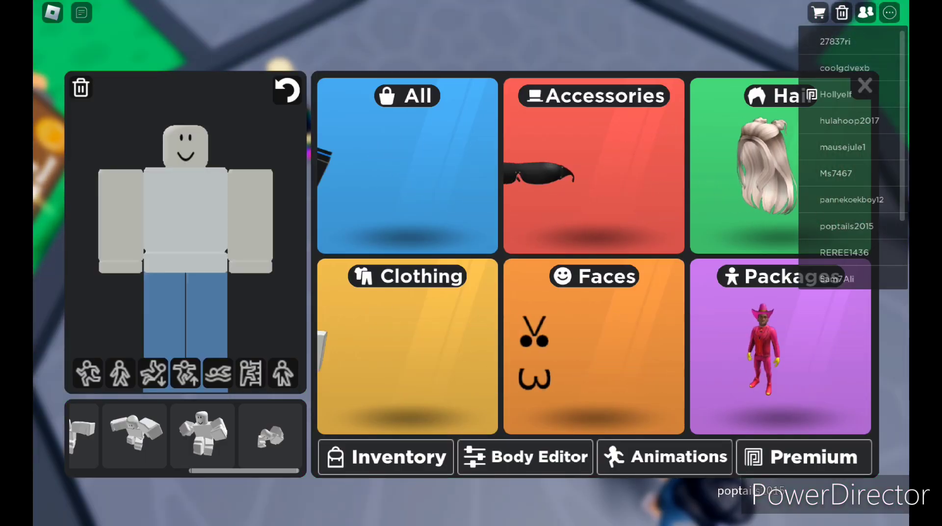
# Put the free Blockhead head on the avatar from the Heads list.
pyautogui.click(525, 456)
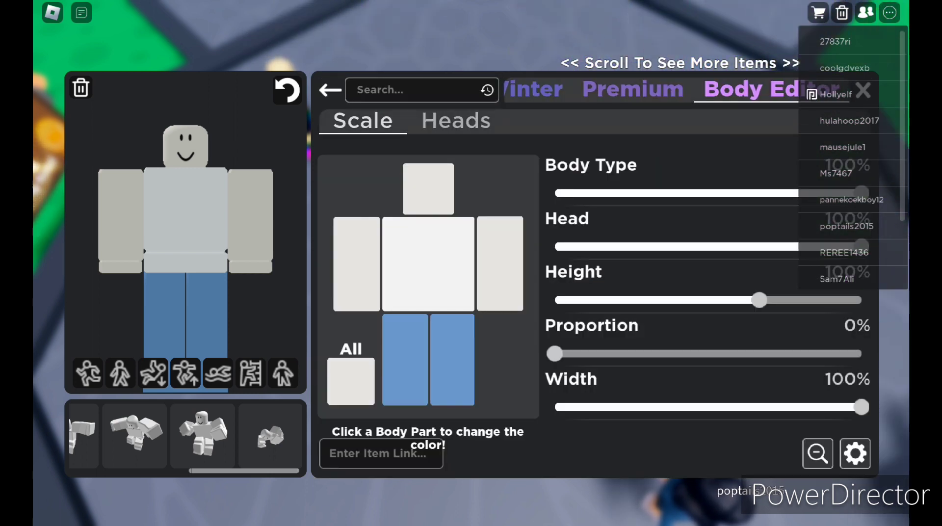
pyautogui.click(889, 13)
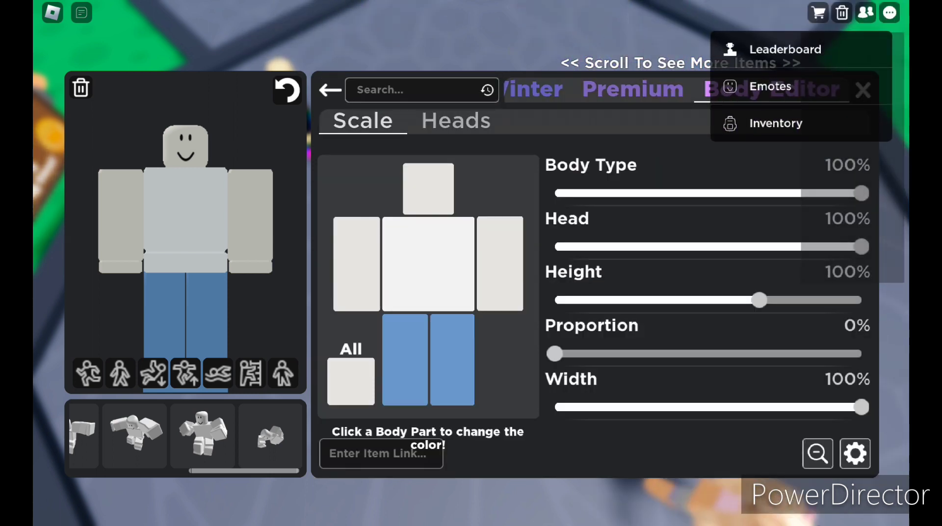
pyautogui.click(890, 13)
pyautogui.click(456, 121)
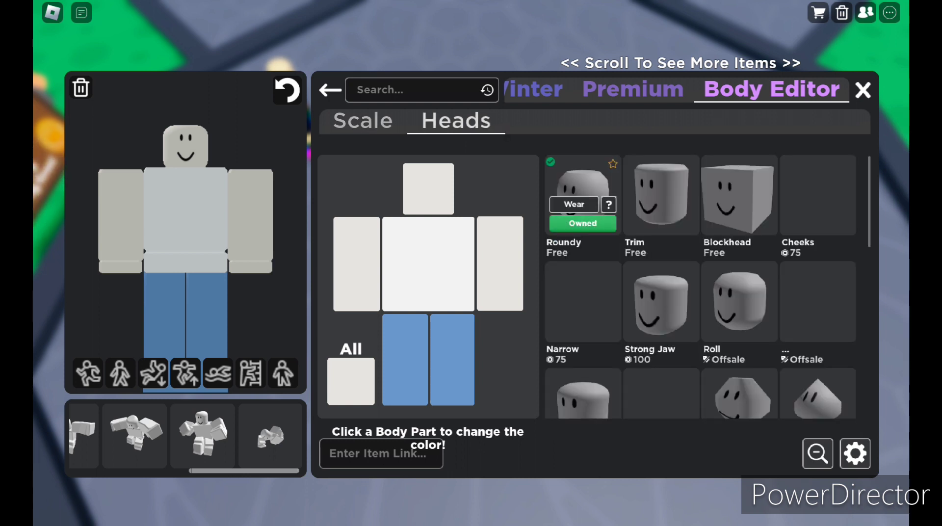
pyautogui.click(661, 193)
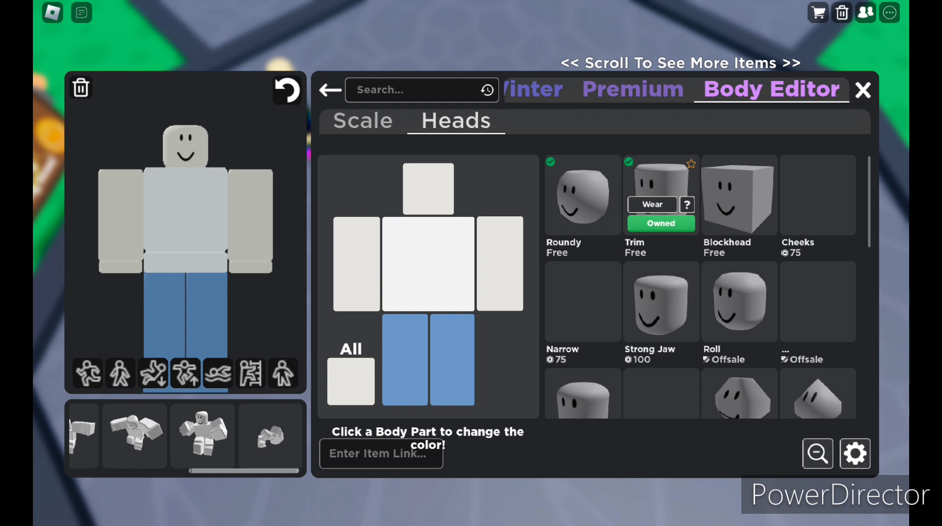
pyautogui.click(738, 193)
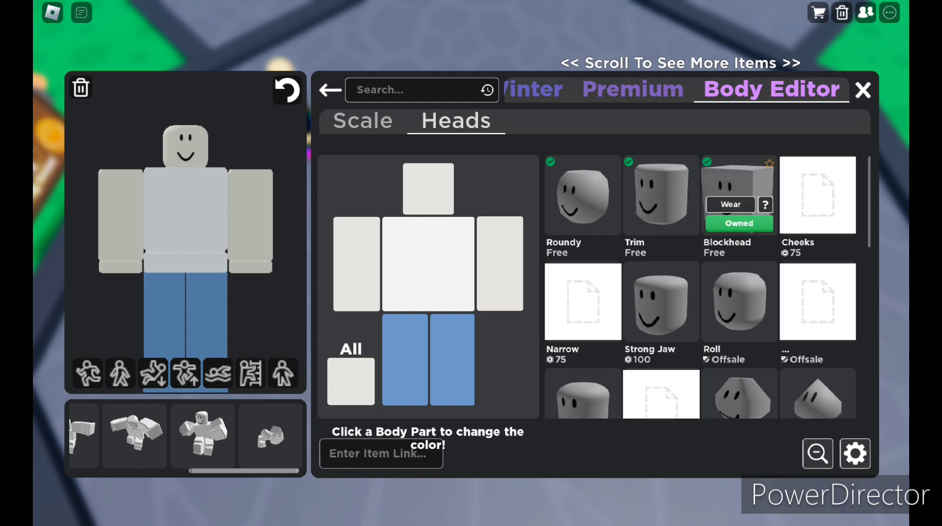
pyautogui.click(731, 204)
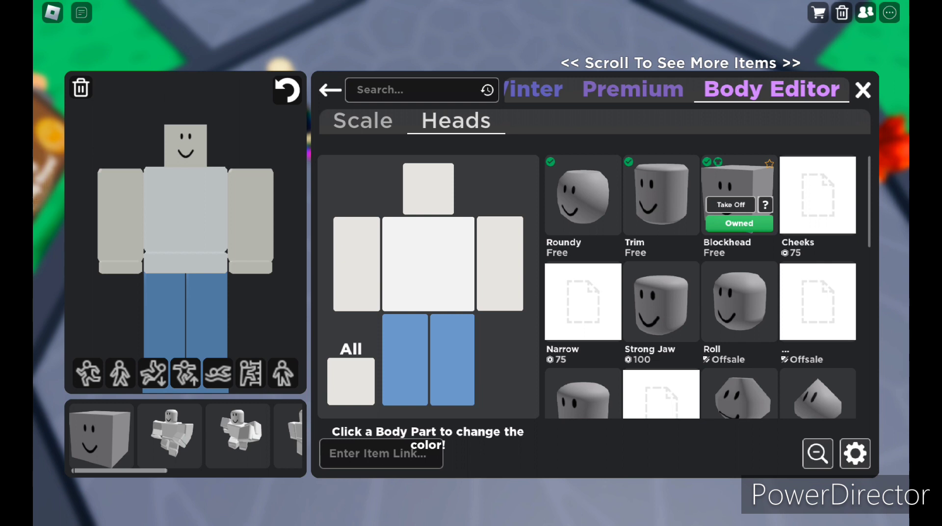
# Browse the Winter category, then show the Faces category five tiles per row.
pyautogui.click(363, 121)
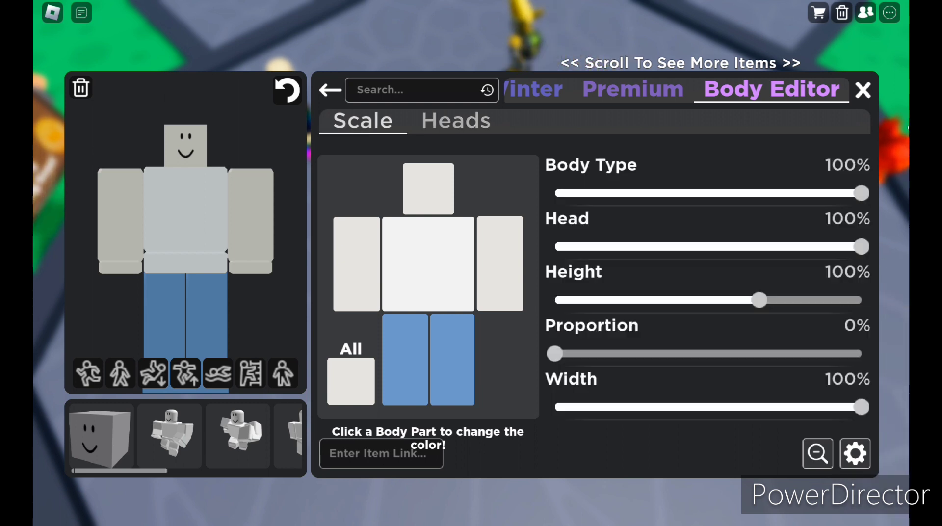
pyautogui.click(531, 89)
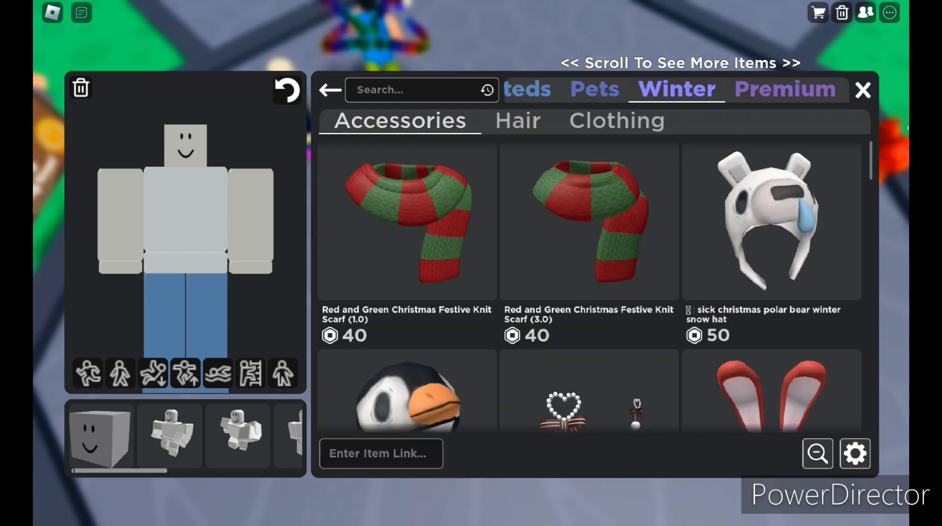
pyautogui.hscroll(3, 677, 90)
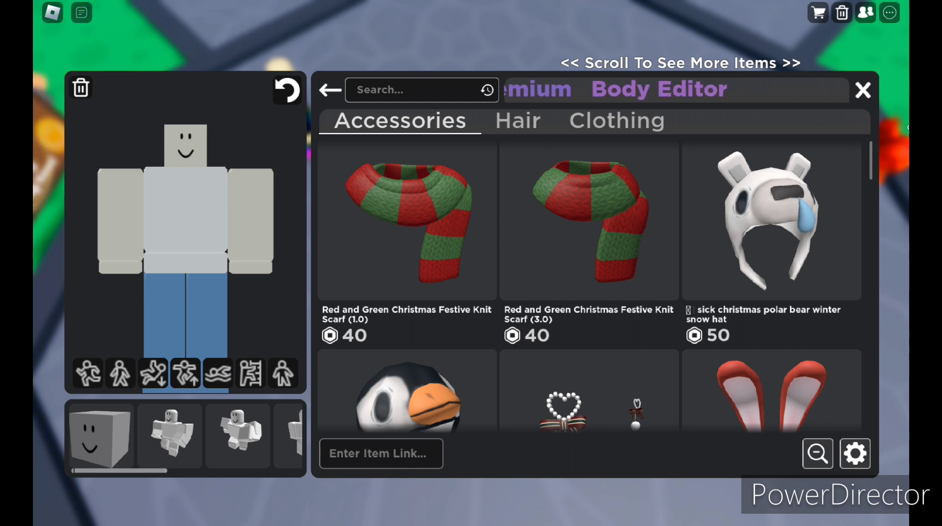
pyautogui.hscroll(-5, 677, 90)
pyautogui.hscroll(-2, 678, 89)
pyautogui.hscroll(-2, 677, 89)
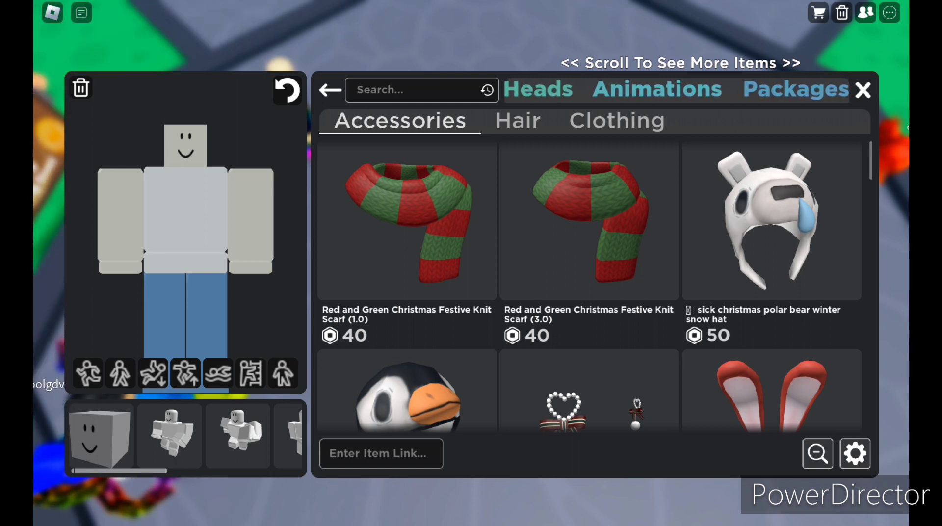
pyautogui.hscroll(-2, 677, 89)
pyautogui.click(622, 89)
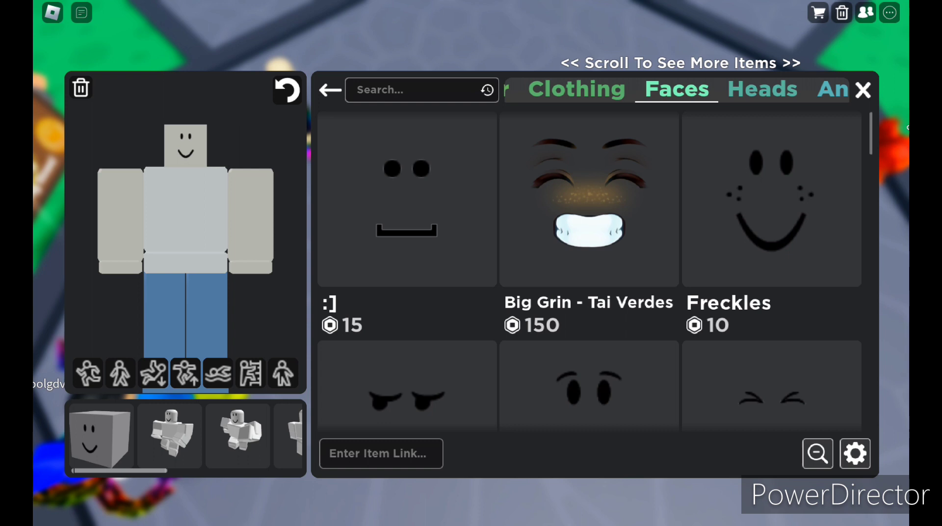
pyautogui.scroll(-5, 589, 295)
pyautogui.scroll(-3, 589, 295)
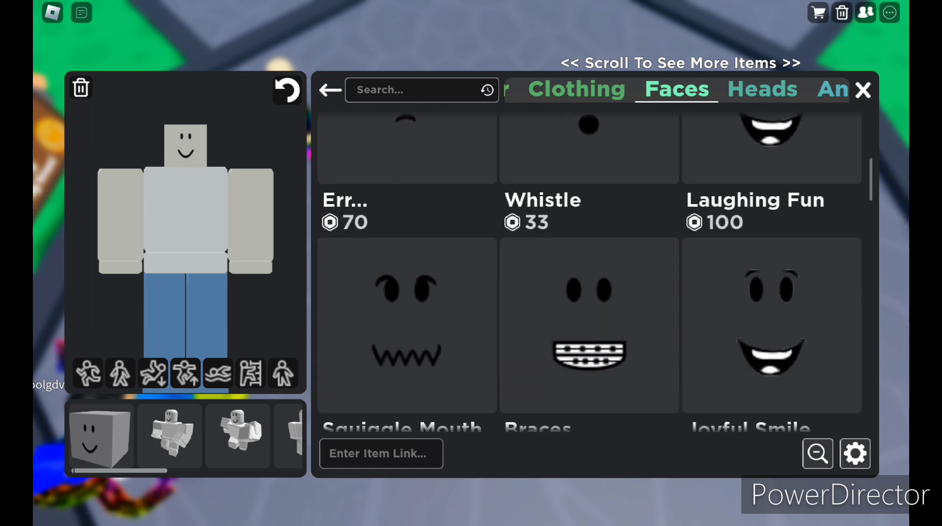
pyautogui.click(818, 453)
pyautogui.scroll(2, 589, 295)
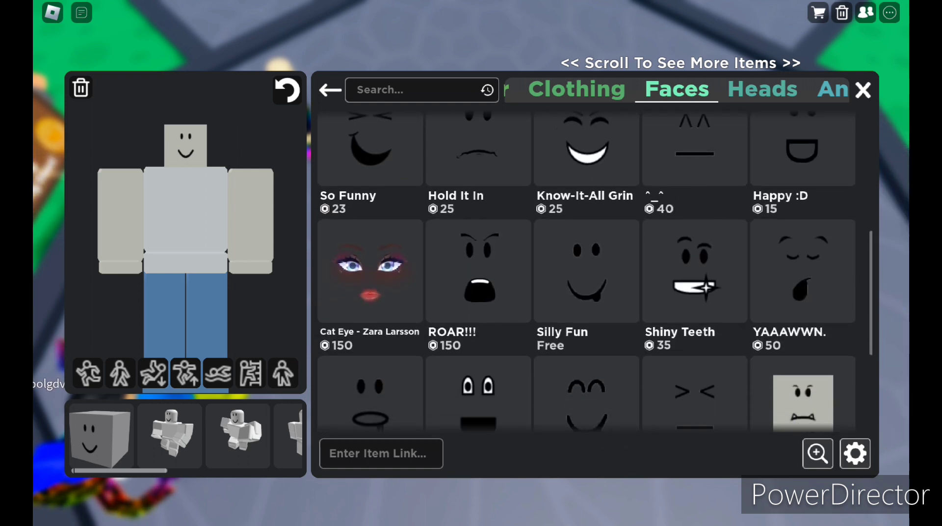
pyautogui.scroll(1, 588, 295)
pyautogui.scroll(2, 589, 295)
pyautogui.scroll(3, 588, 294)
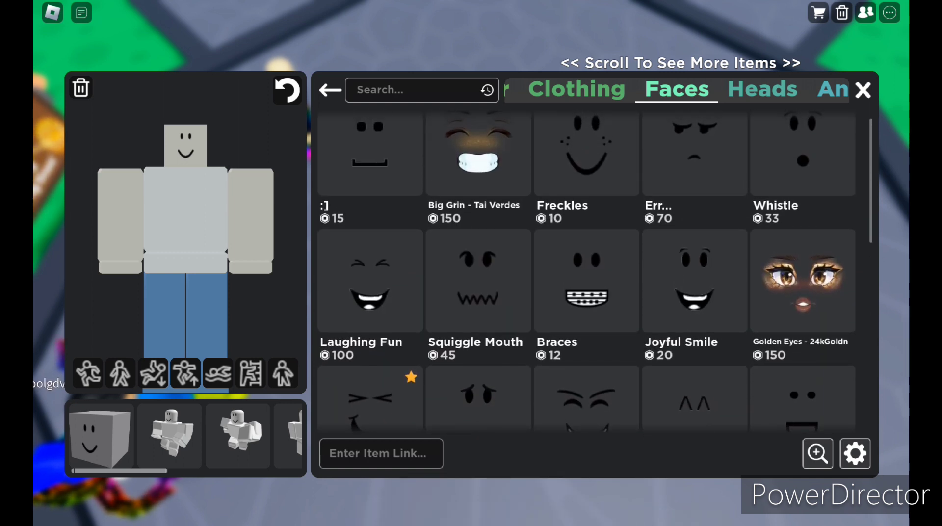
pyautogui.scroll(-2, 589, 295)
pyautogui.scroll(-3, 589, 295)
pyautogui.scroll(-1, 589, 295)
pyautogui.scroll(-1, 589, 295)
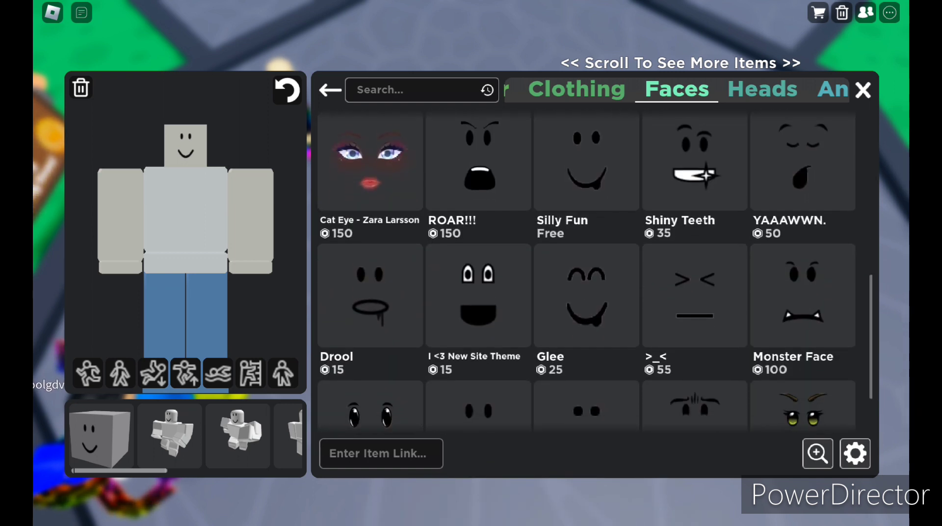
pyautogui.scroll(-1, 589, 272)
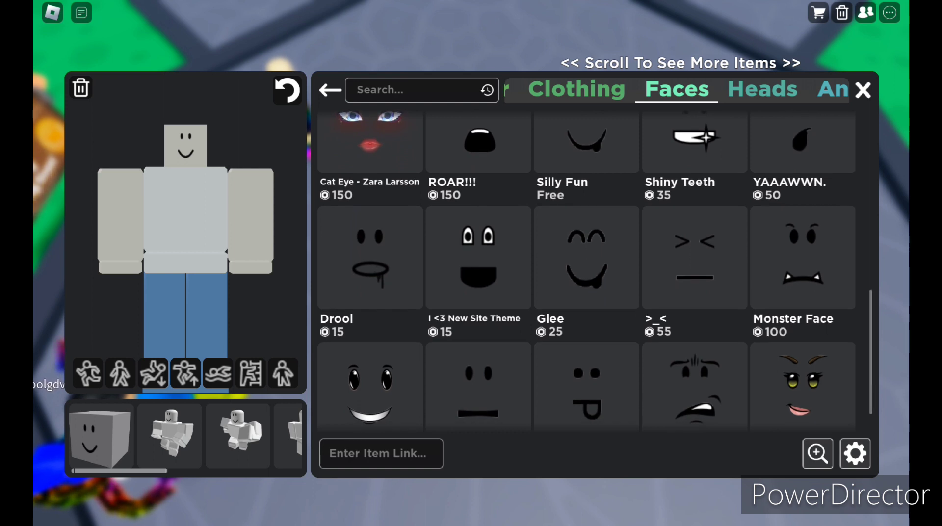
pyautogui.scroll(-1, 589, 273)
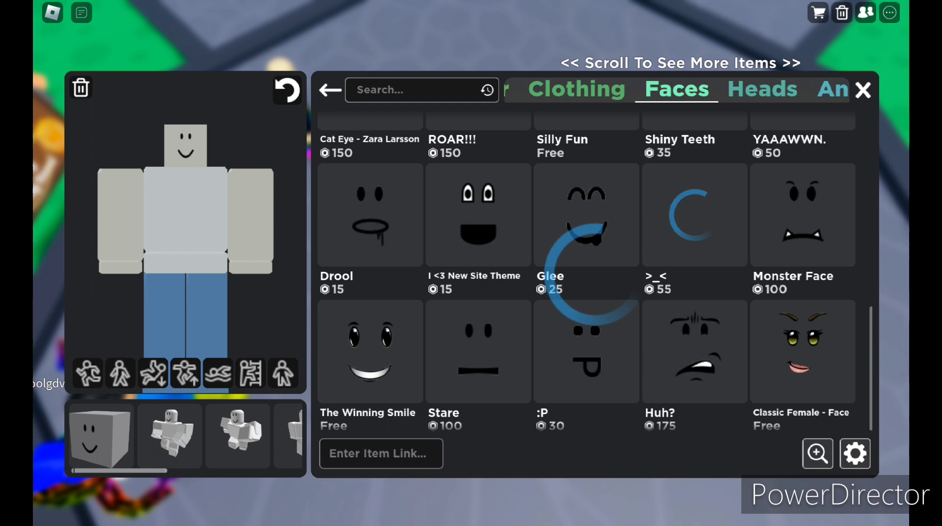
pyautogui.scroll(3, 589, 273)
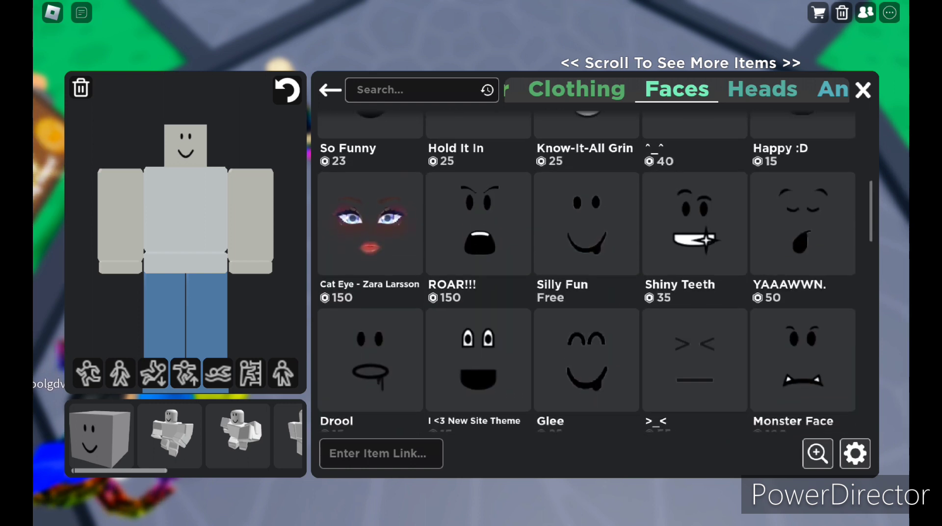
# Claim the free Silly Fun and Check It faces for 0 Robux.
pyautogui.click(587, 259)
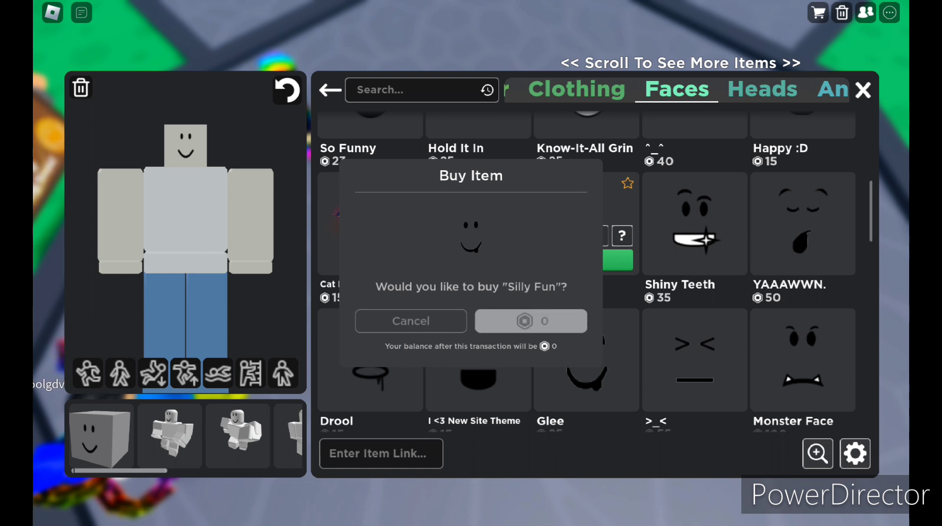
pyautogui.click(471, 292)
pyautogui.scroll(-1, 589, 273)
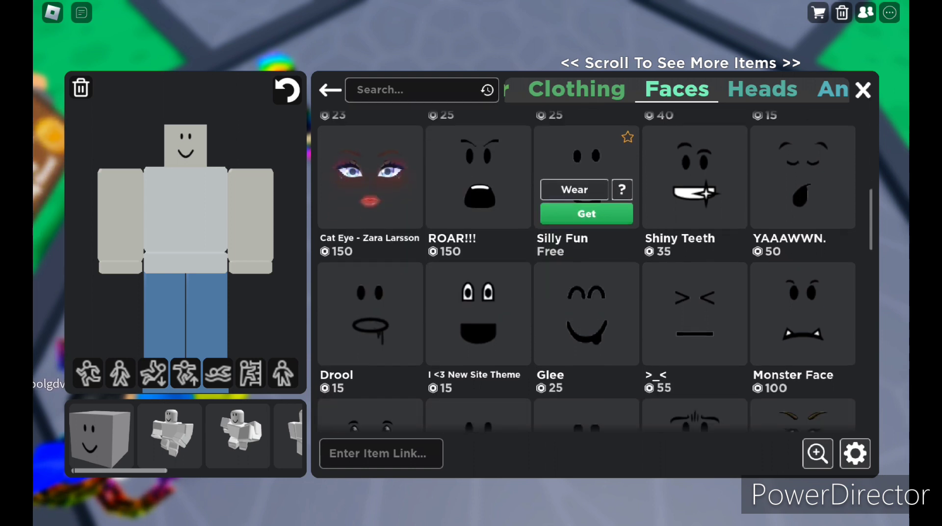
pyautogui.scroll(-2, 589, 273)
pyautogui.scroll(-2, 589, 273)
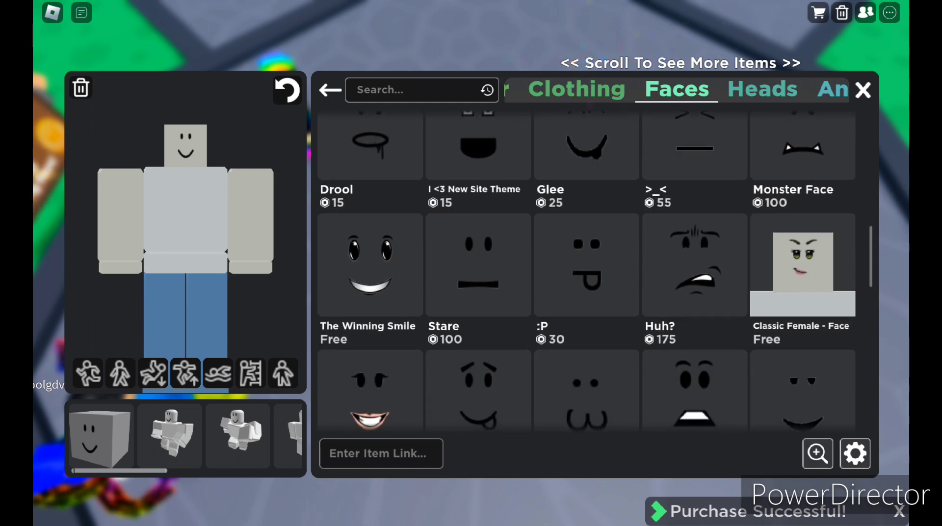
pyautogui.scroll(-1, 589, 273)
pyautogui.scroll(-2, 589, 273)
pyautogui.scroll(-2, 589, 273)
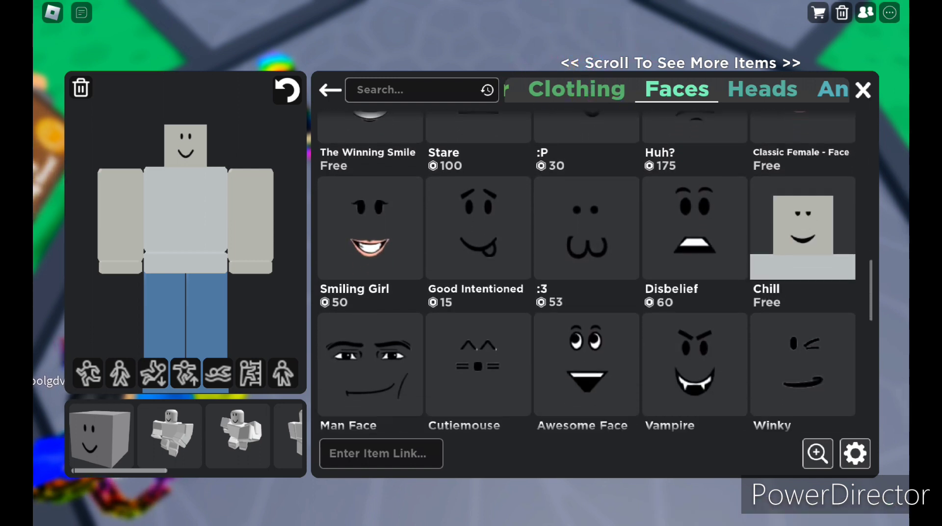
pyautogui.scroll(-2, 588, 273)
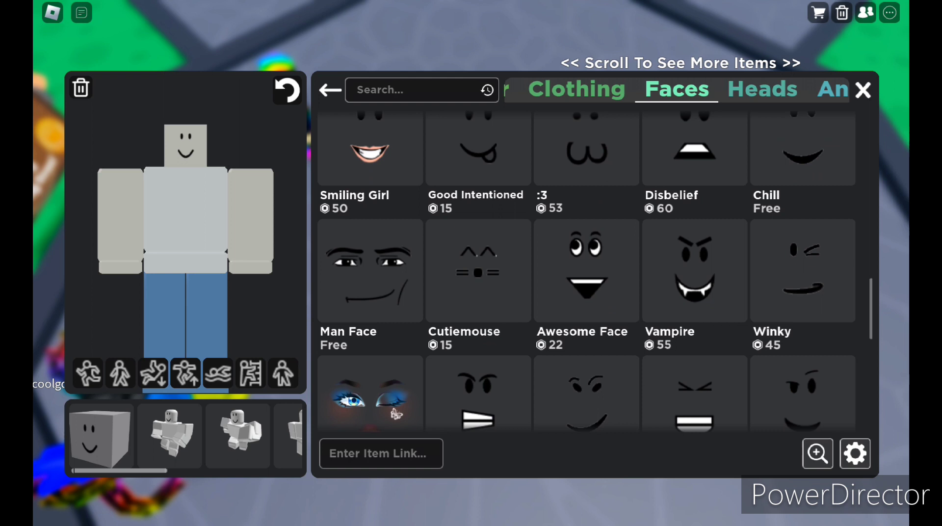
pyautogui.scroll(-1, 589, 273)
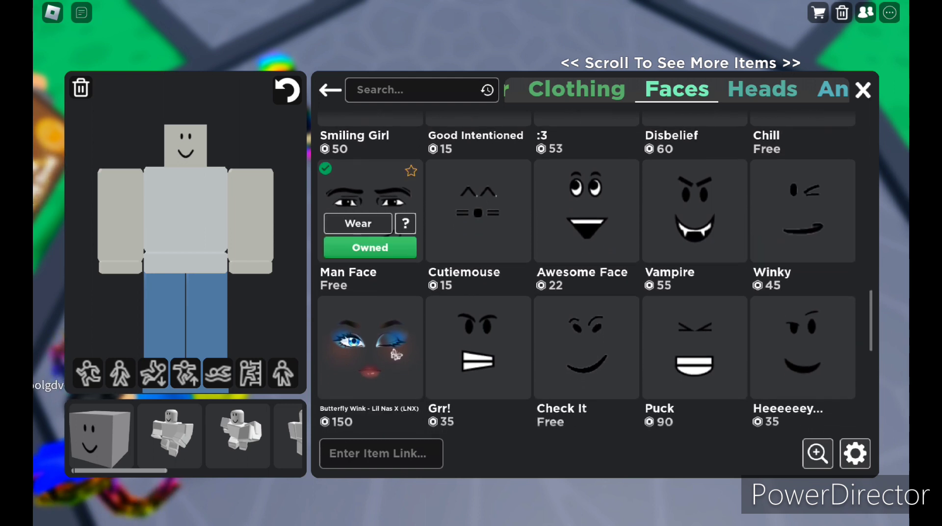
pyautogui.scroll(-4, 588, 273)
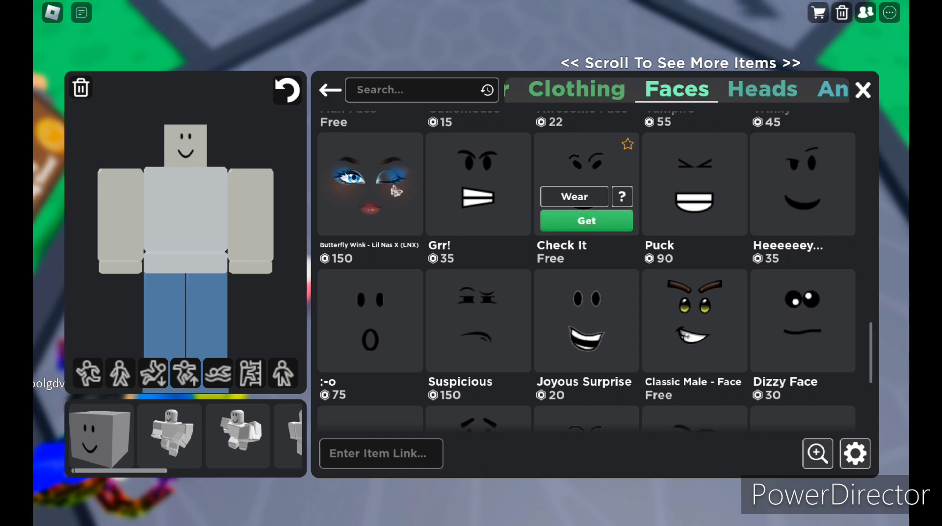
pyautogui.click(587, 220)
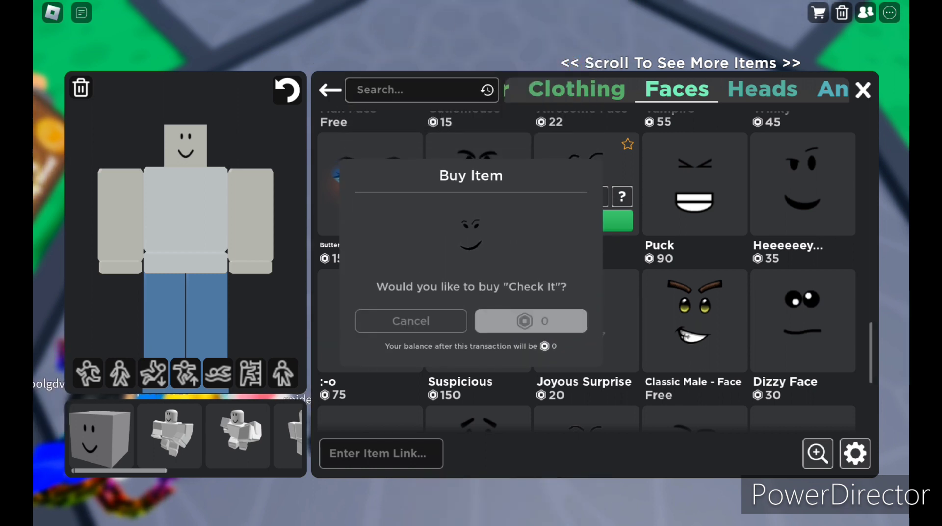
pyautogui.click(471, 294)
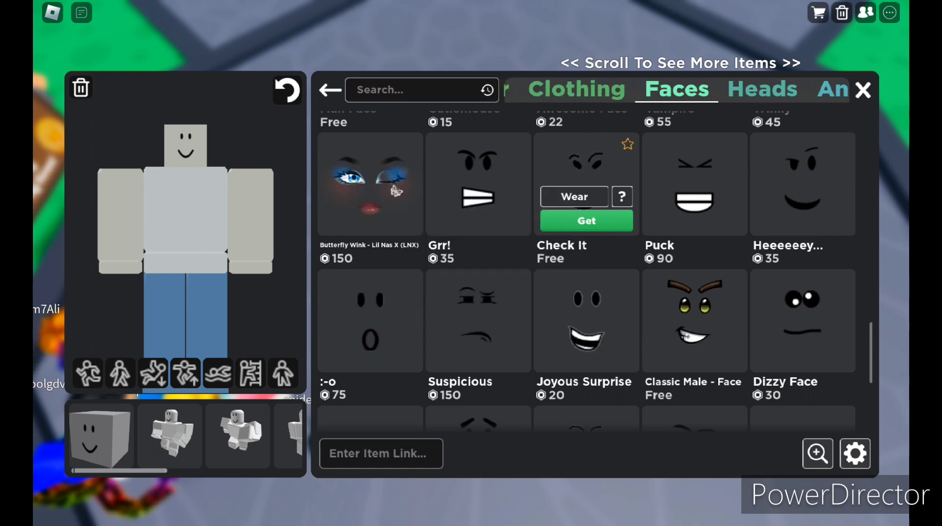
pyautogui.click(694, 317)
# Claim the free Classic Male - Face and dismiss the success message.
pyautogui.click(694, 357)
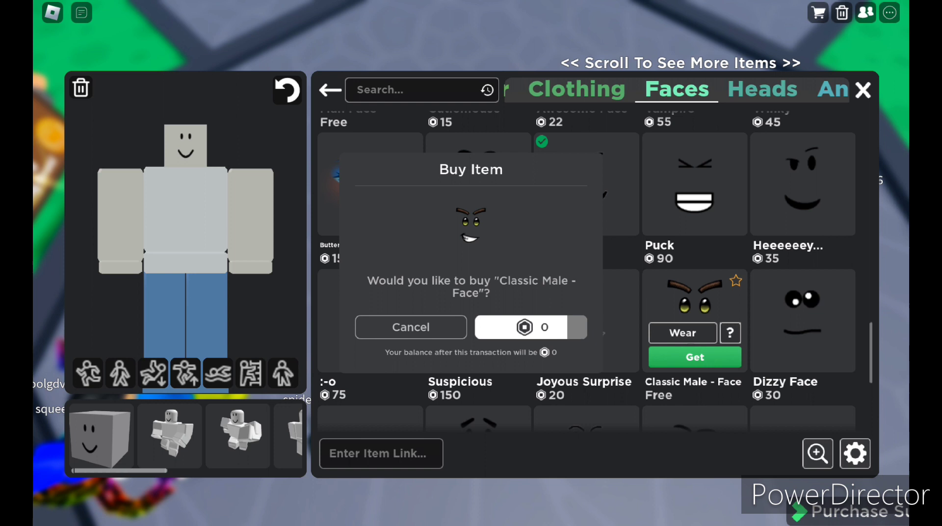
pyautogui.click(531, 327)
pyautogui.click(531, 328)
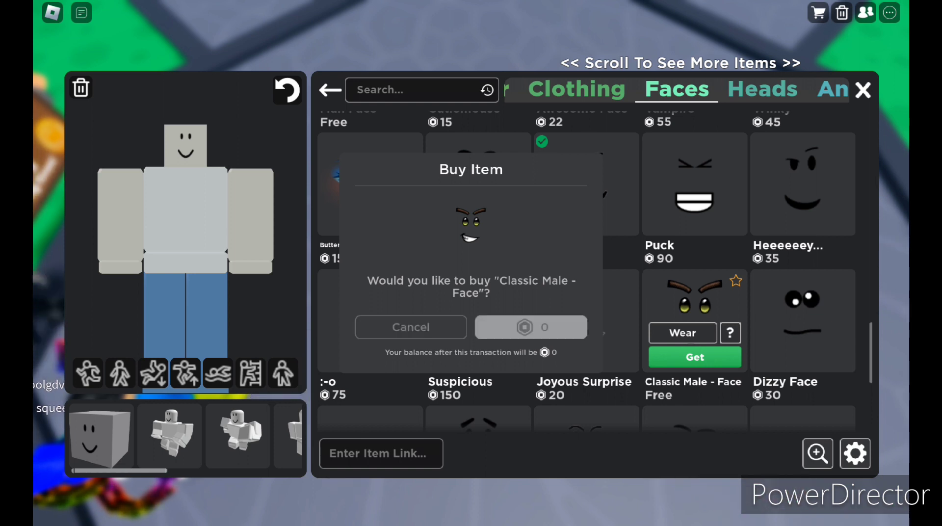
pyautogui.click(471, 300)
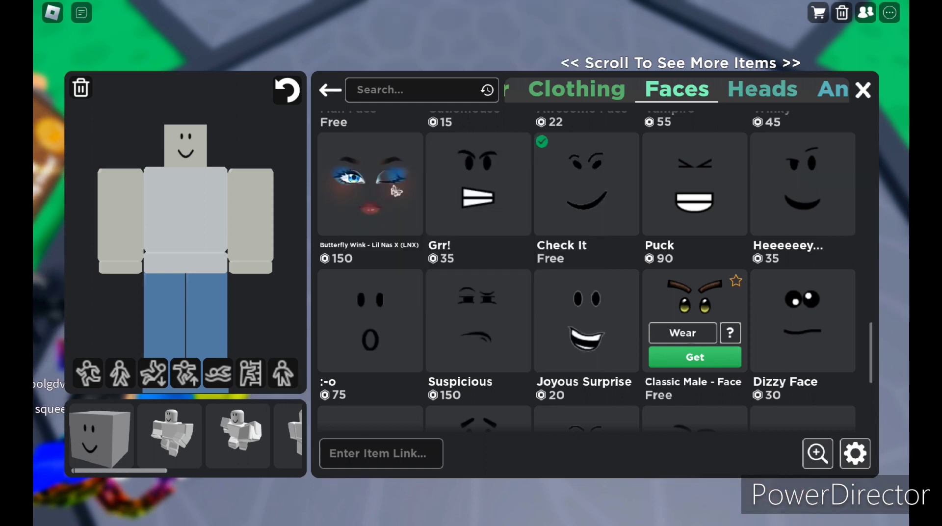
pyautogui.scroll(-2, 396, 191)
pyautogui.scroll(-3, 395, 190)
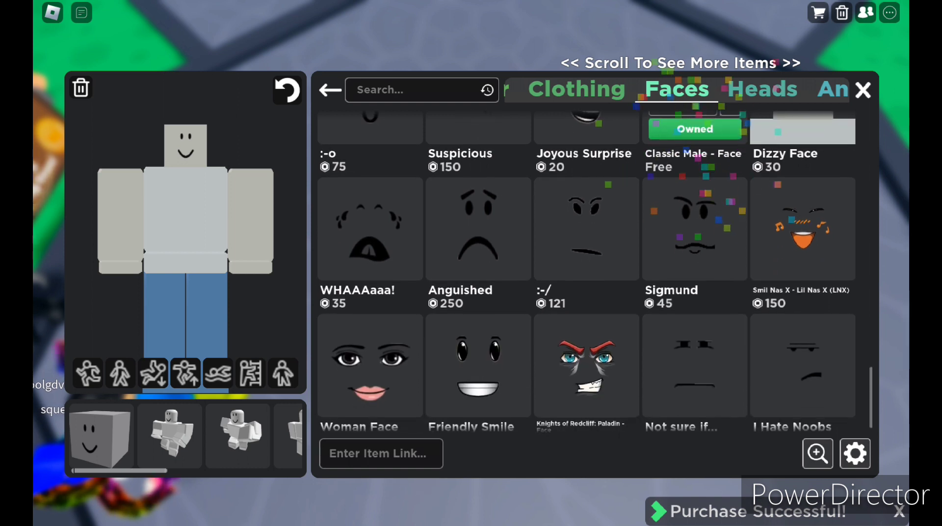
pyautogui.scroll(-2, 587, 273)
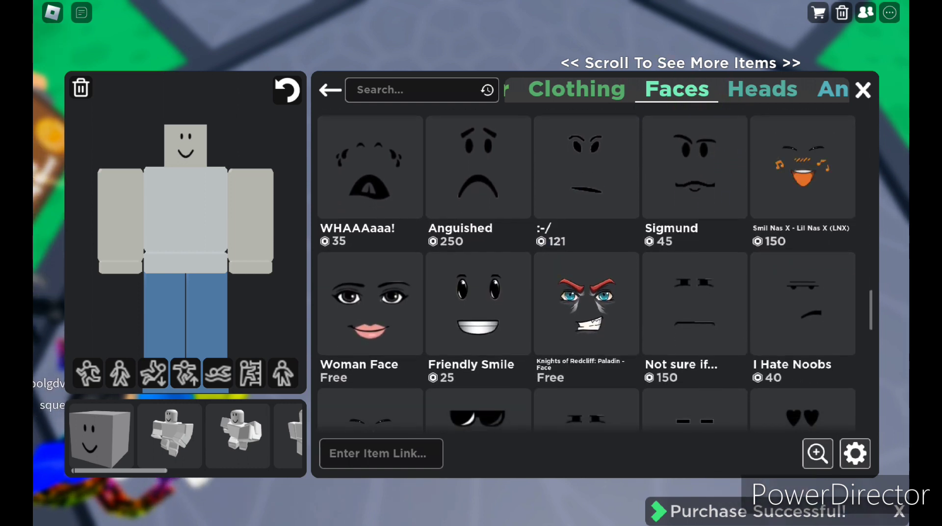
# Claim the free Woman Face, then view options for the Knights of Redcliff face.
pyautogui.click(370, 340)
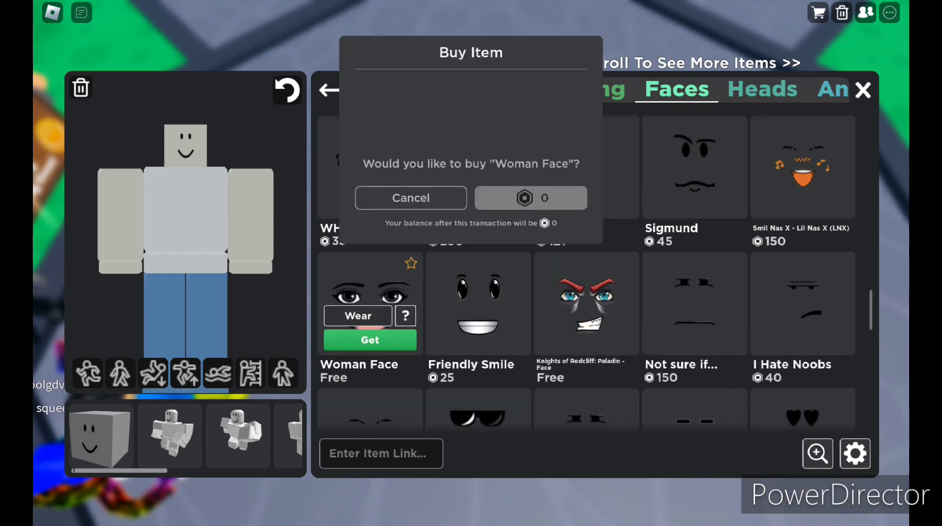
pyautogui.scroll(-1, 803, 295)
pyautogui.scroll(-3, 802, 295)
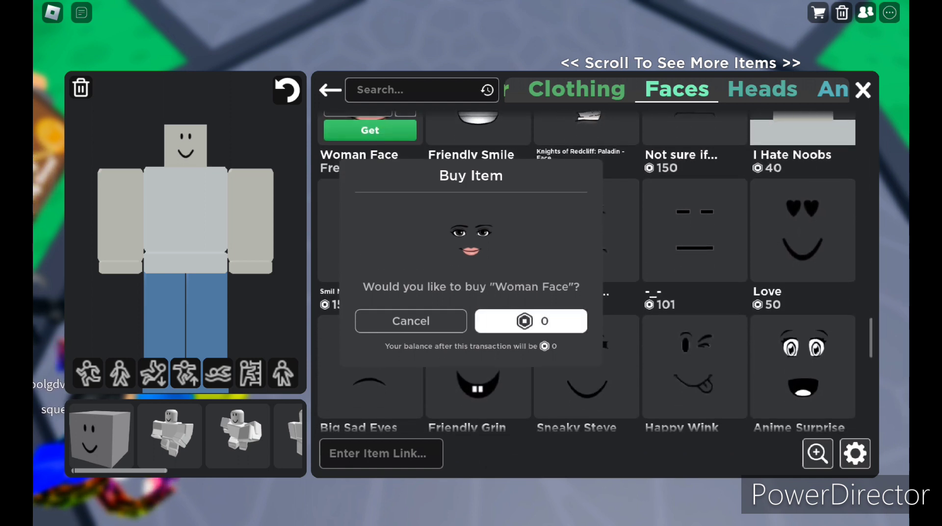
pyautogui.click(531, 321)
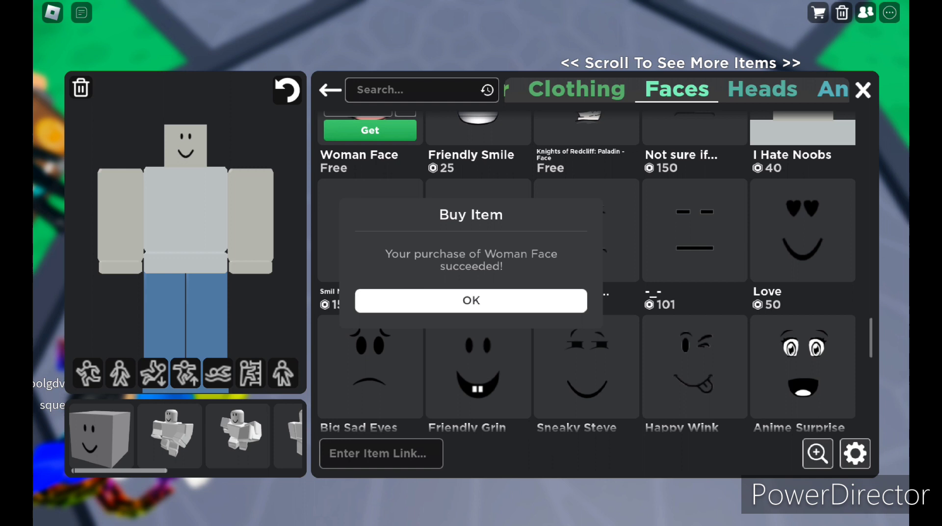
pyautogui.click(471, 300)
pyautogui.click(587, 127)
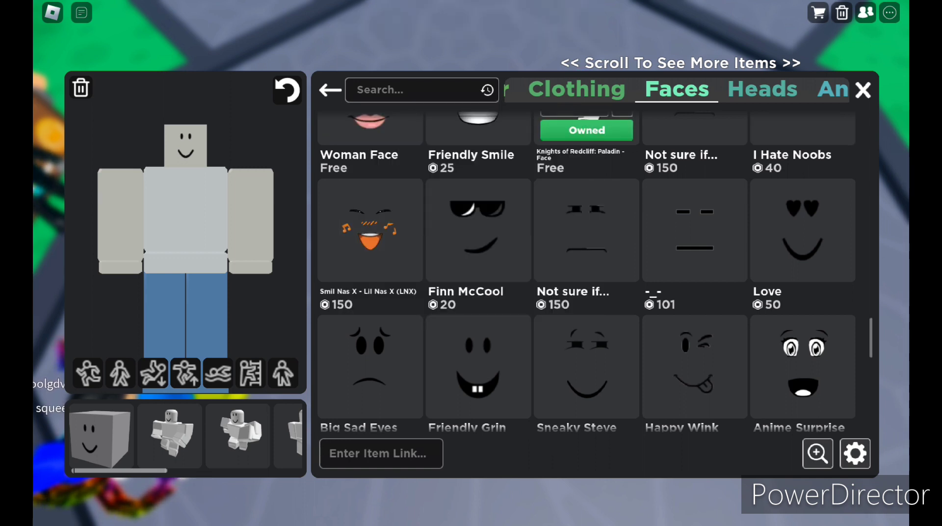
pyautogui.scroll(-5, 586, 273)
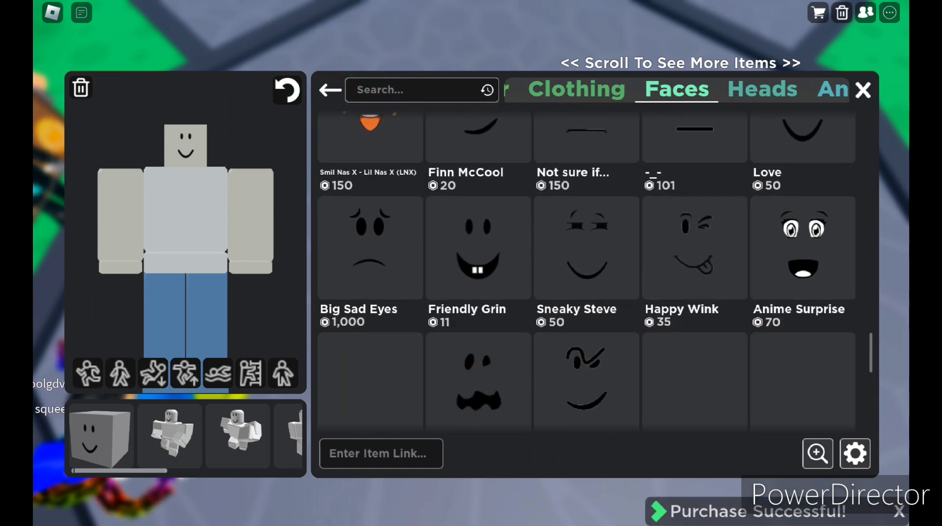
pyautogui.scroll(3, 587, 273)
pyautogui.scroll(-2, 586, 273)
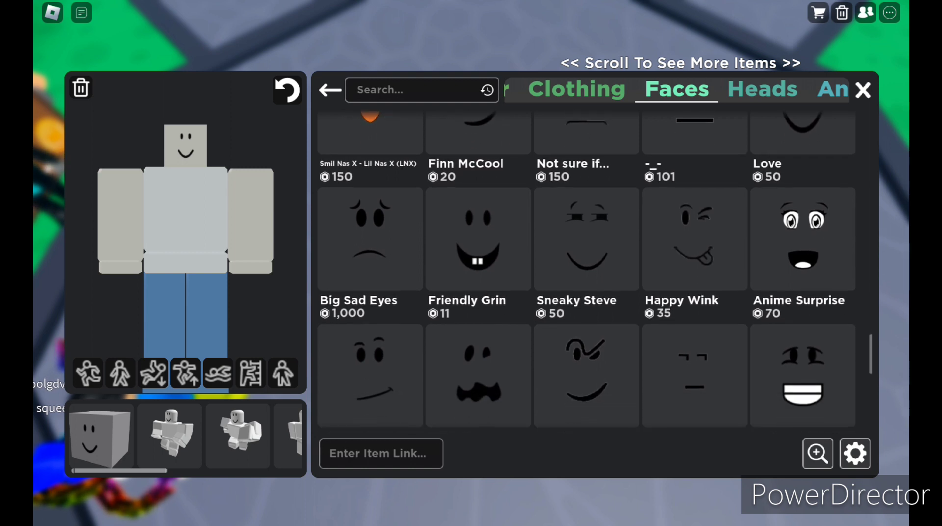
# Try the Fearless face on the Blockhead avatar.
pyautogui.click(587, 295)
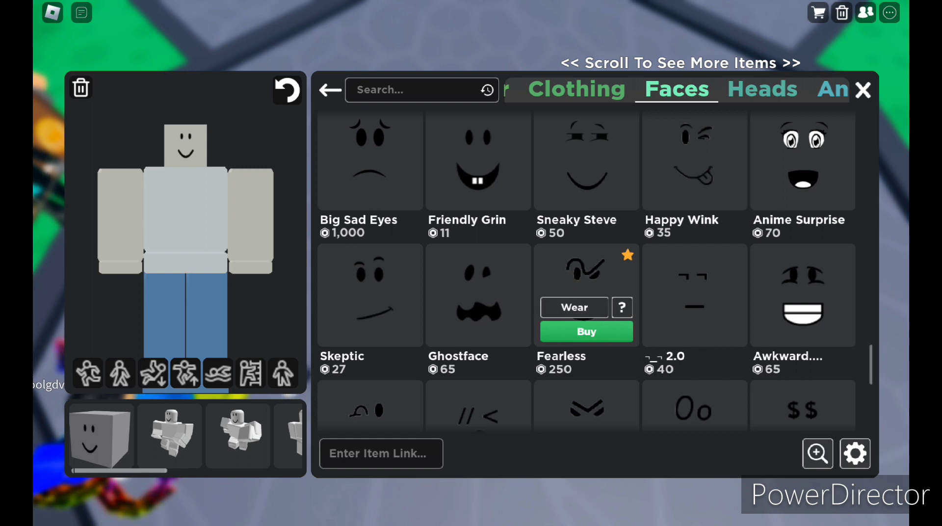
pyautogui.click(574, 307)
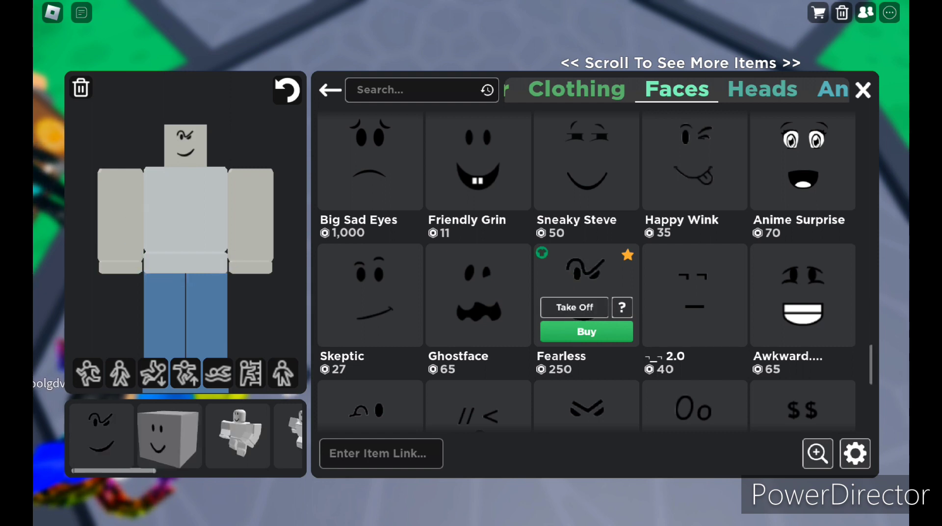
# Close the avatar editor to view the avatar in the catalog hub world.
pyautogui.click(863, 90)
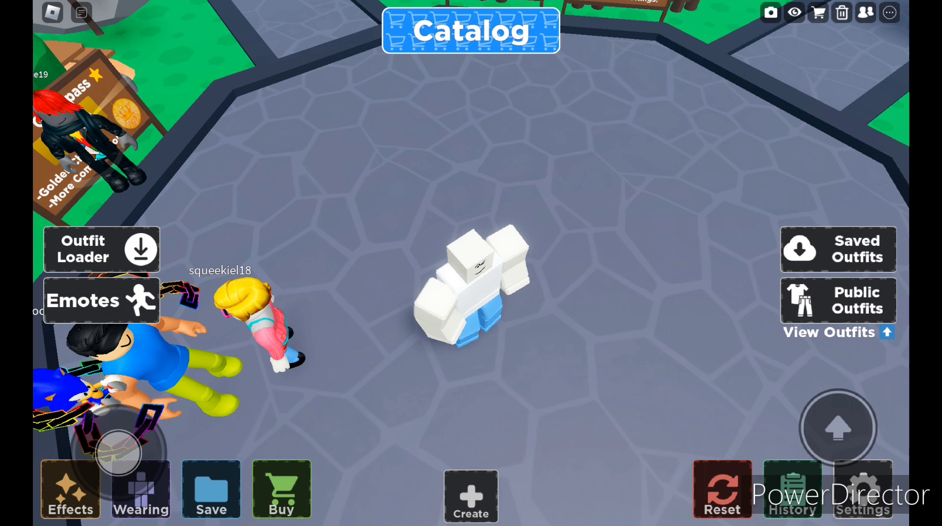